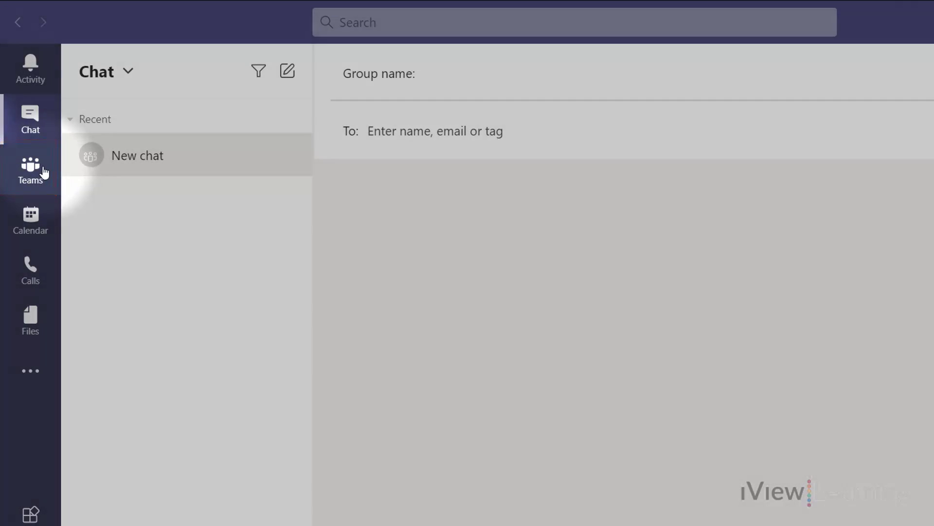
Step: Show the teams list and bring up More options for the Marketing team
click(29, 170)
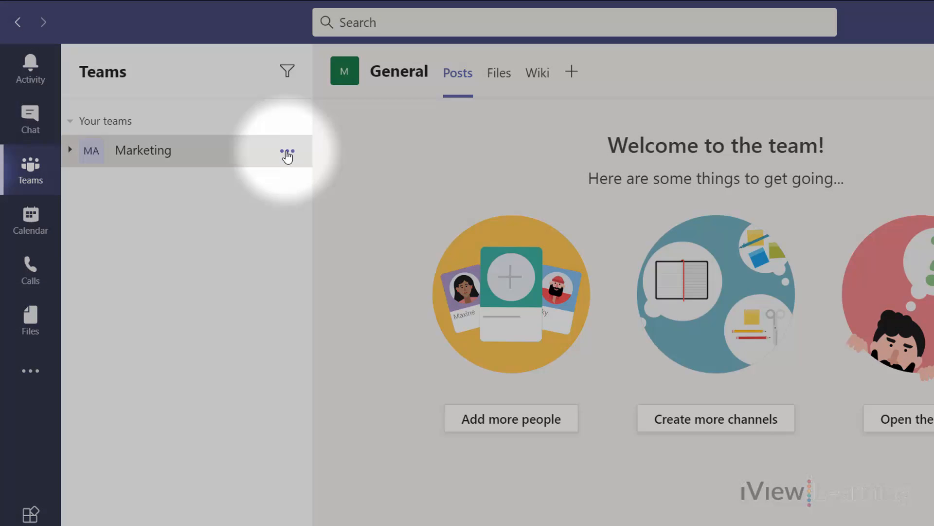
click(287, 151)
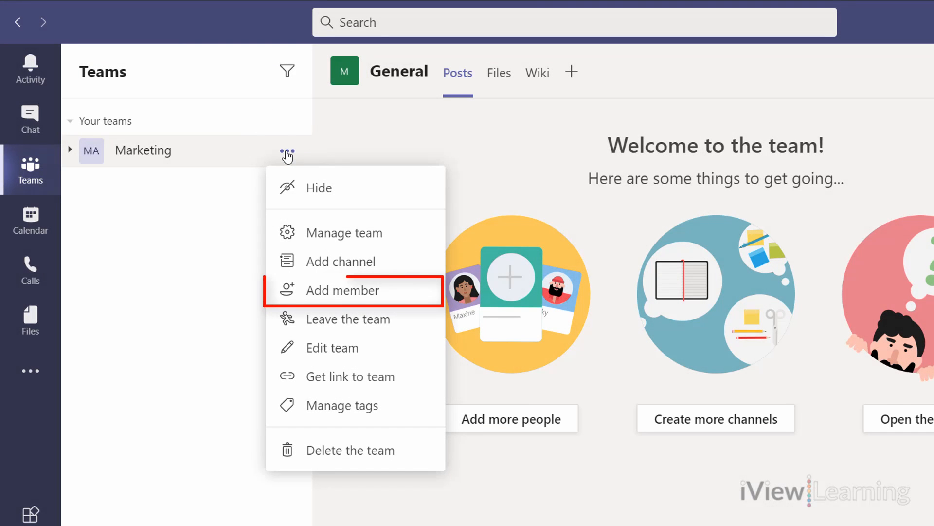
click(314, 290)
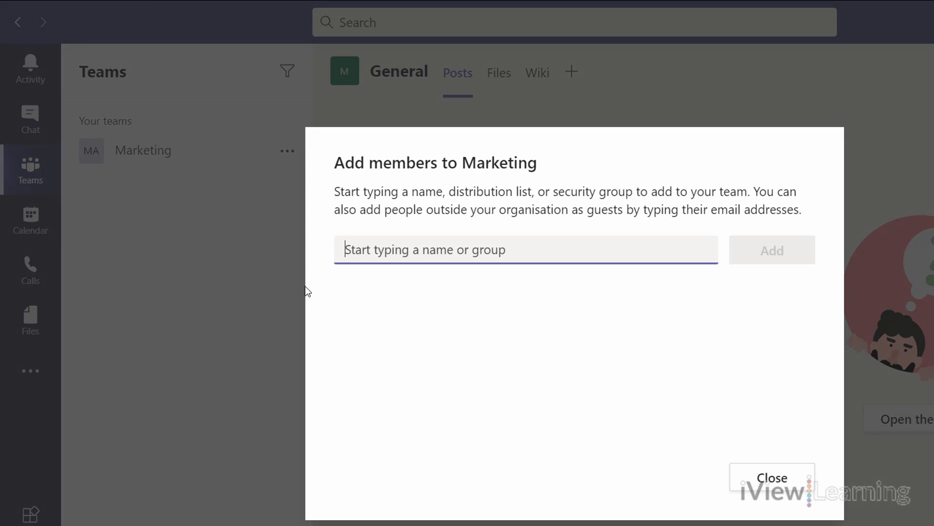
text(step)
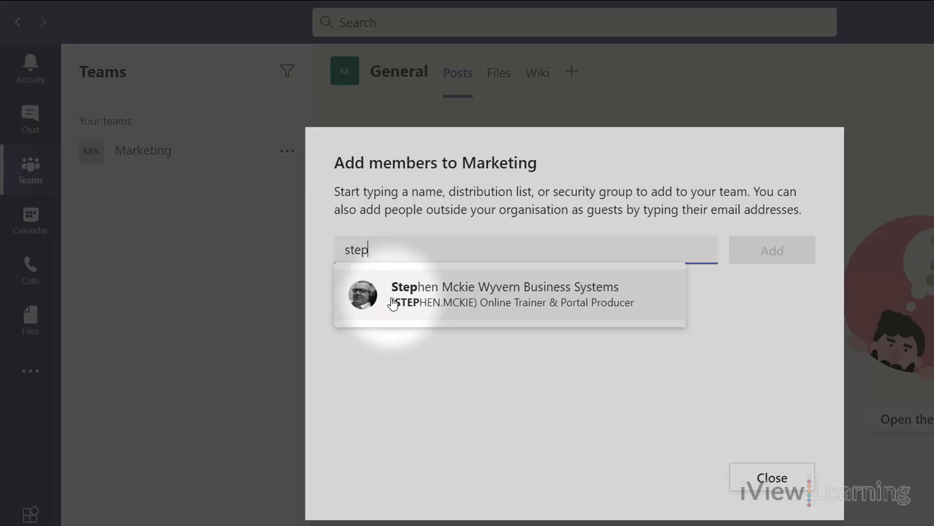
click(394, 296)
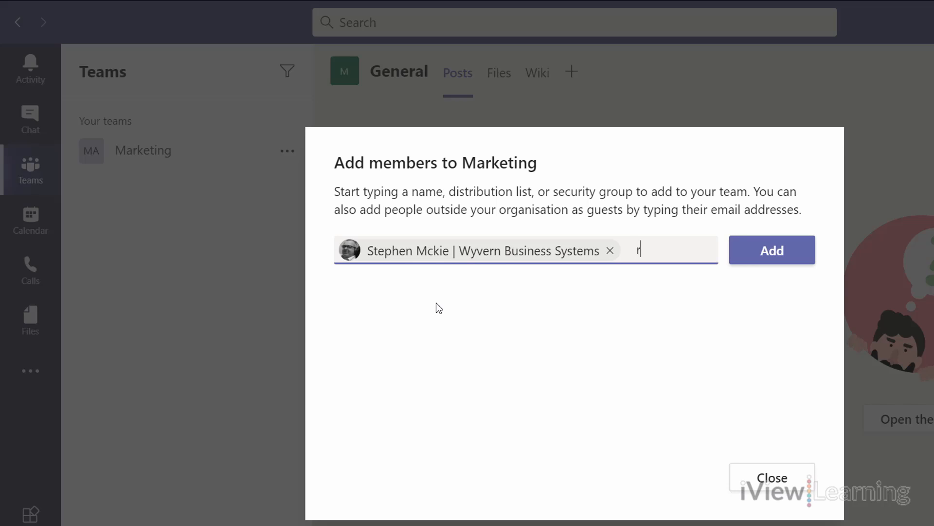
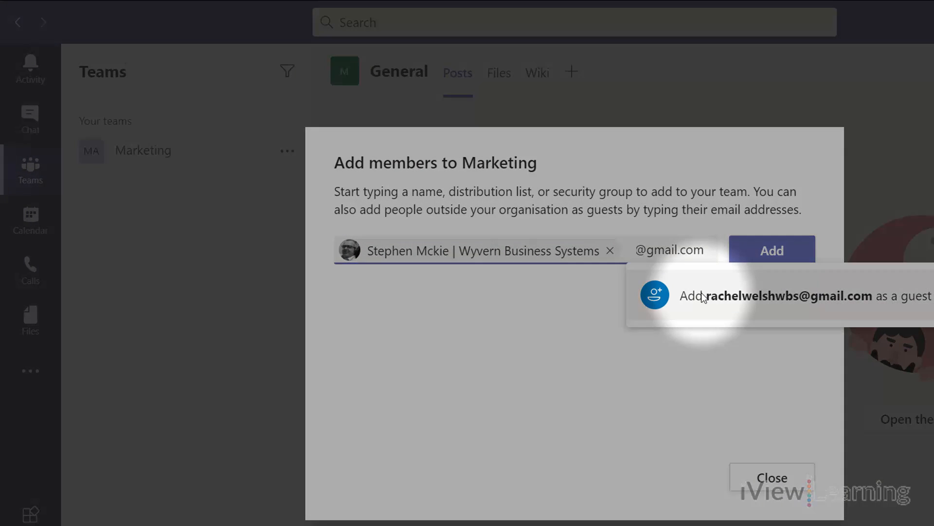
Step: Queue the outside gmail address via the 'Add … as a guest' suggestion
click(701, 293)
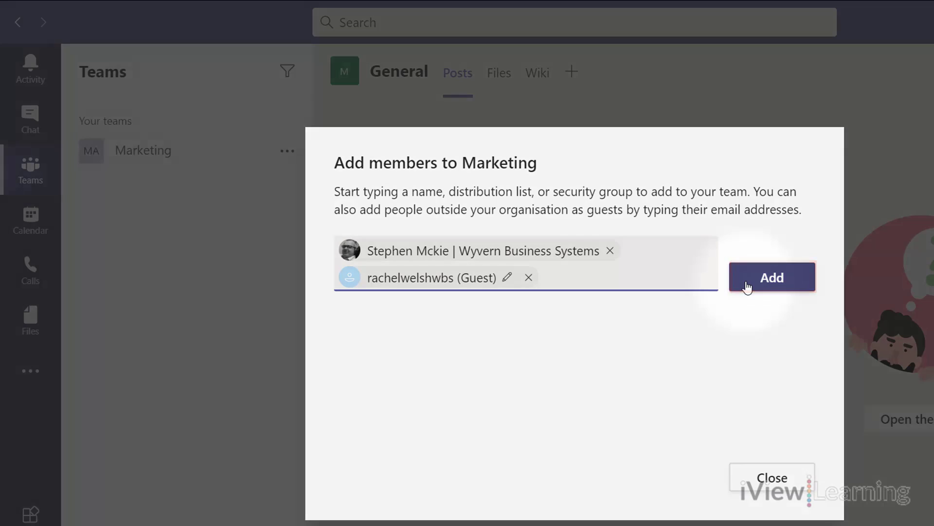
Step: Add Stephen as Member and the gmail address as Guest, then dismiss the dialog
click(752, 281)
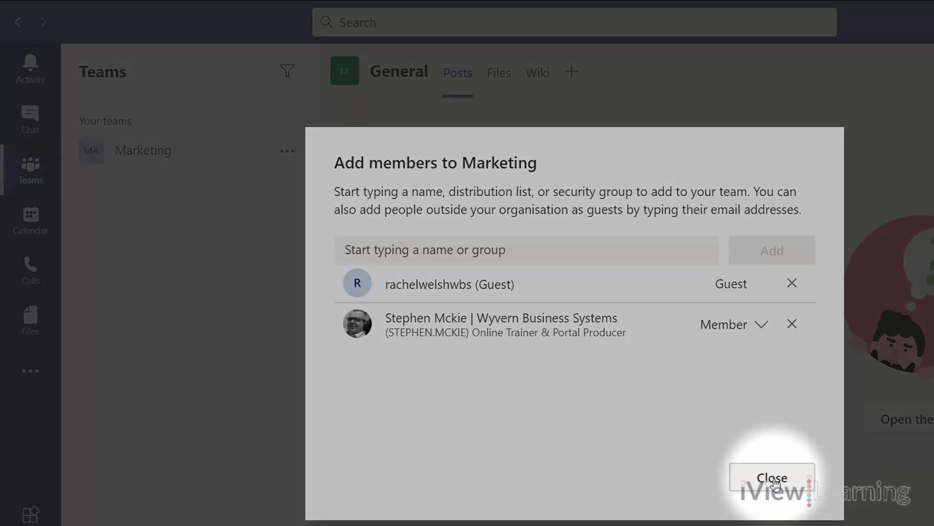
click(772, 478)
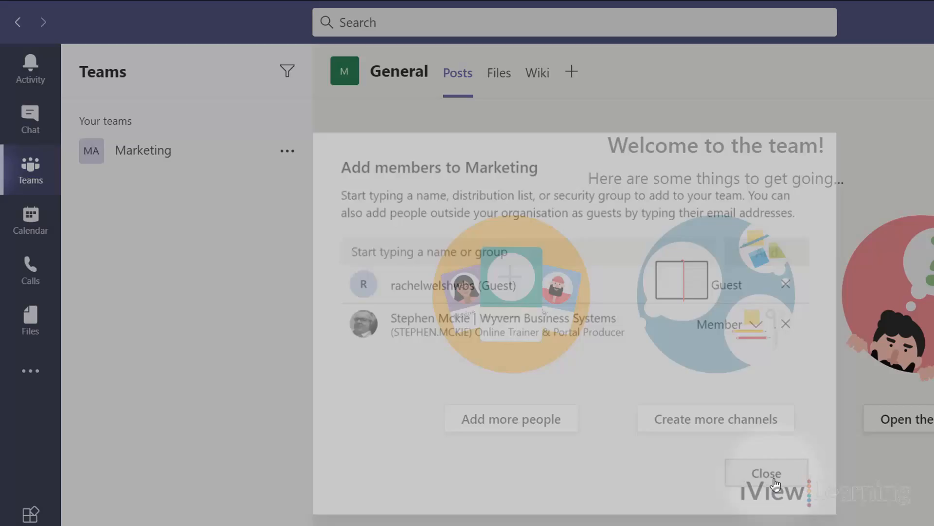